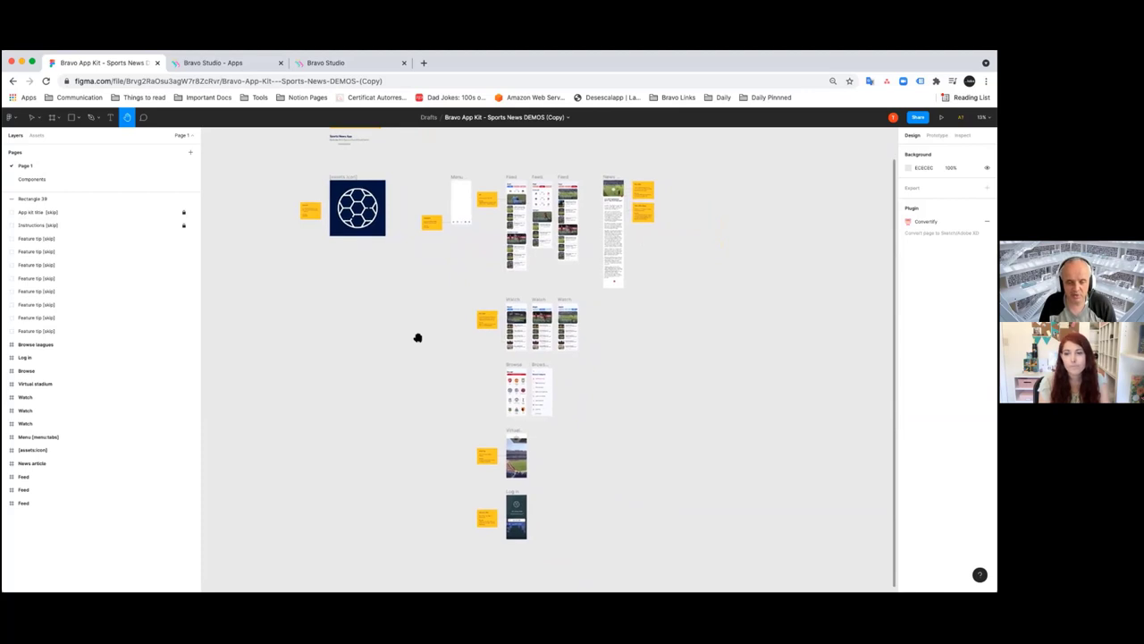
# - Show the prototype connections in the Sports News design and examine the links running from the Menu frame
pyautogui.scroll(2, 415, 337)
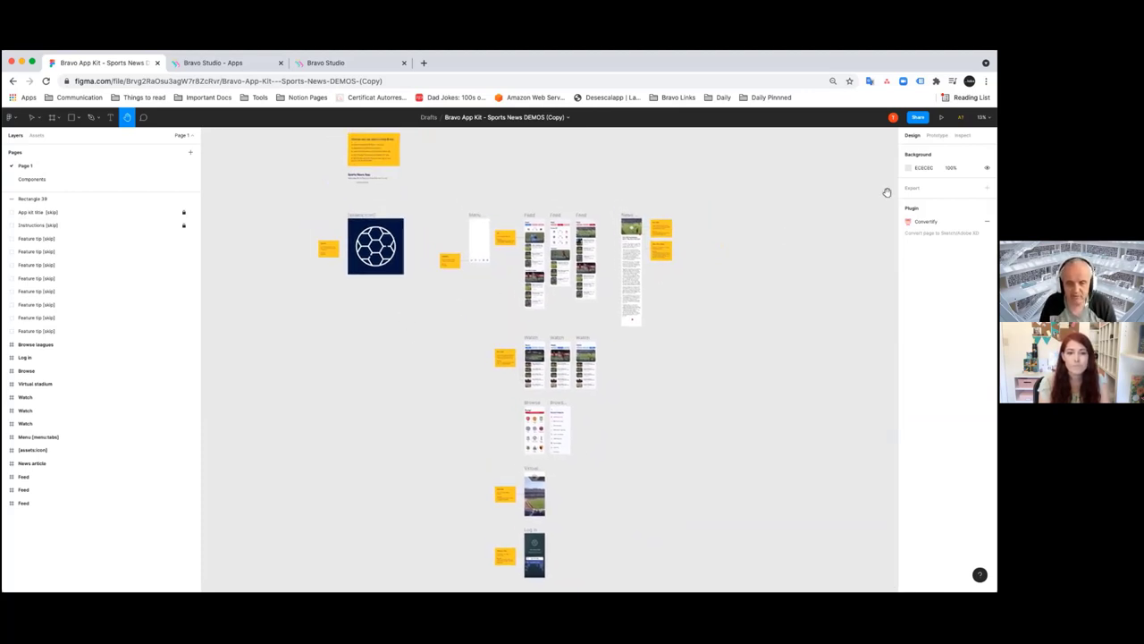
pyautogui.click(936, 135)
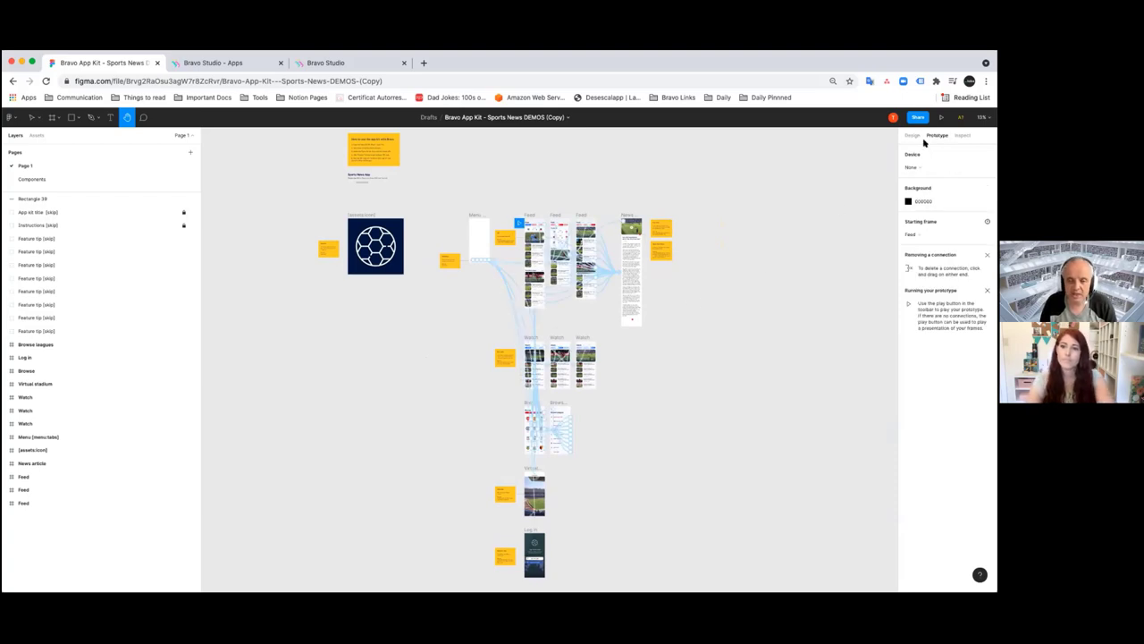
pyautogui.moveTo(694, 312); pyautogui.dragTo(699, 284)
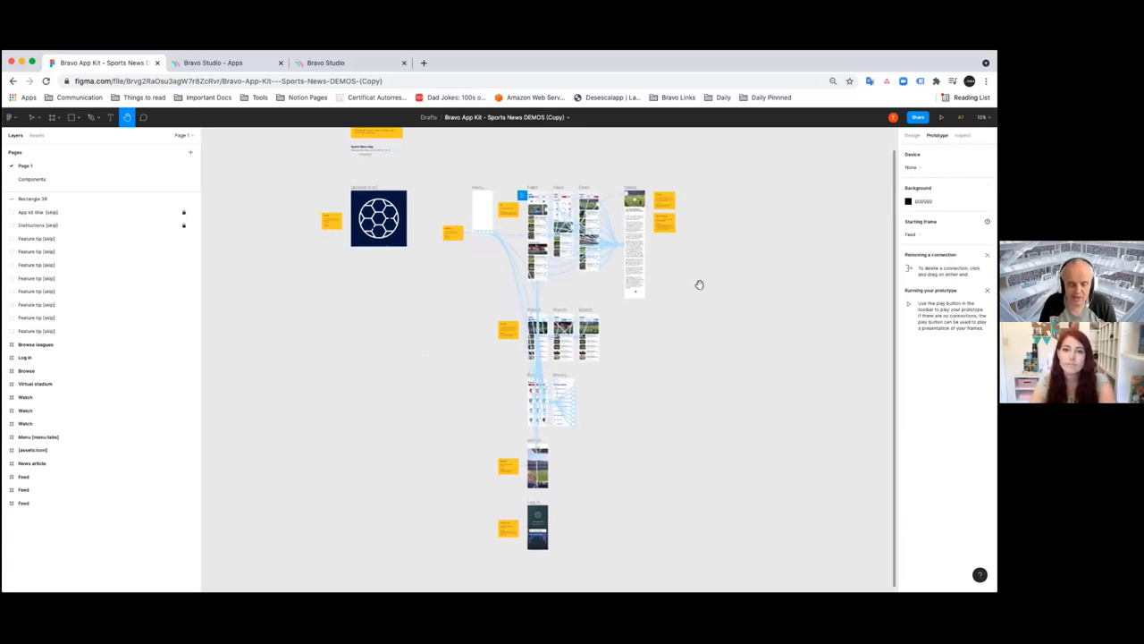
pyautogui.scroll(5, 699, 284)
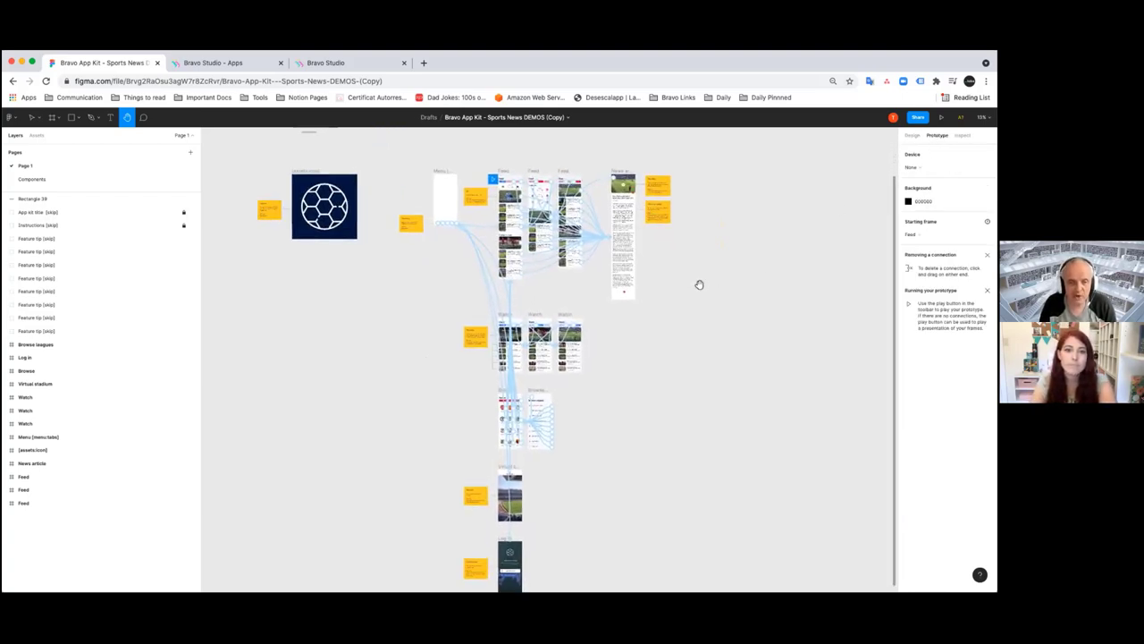
pyautogui.scroll(3, 689, 304)
pyautogui.hscroll(-3, 674, 366)
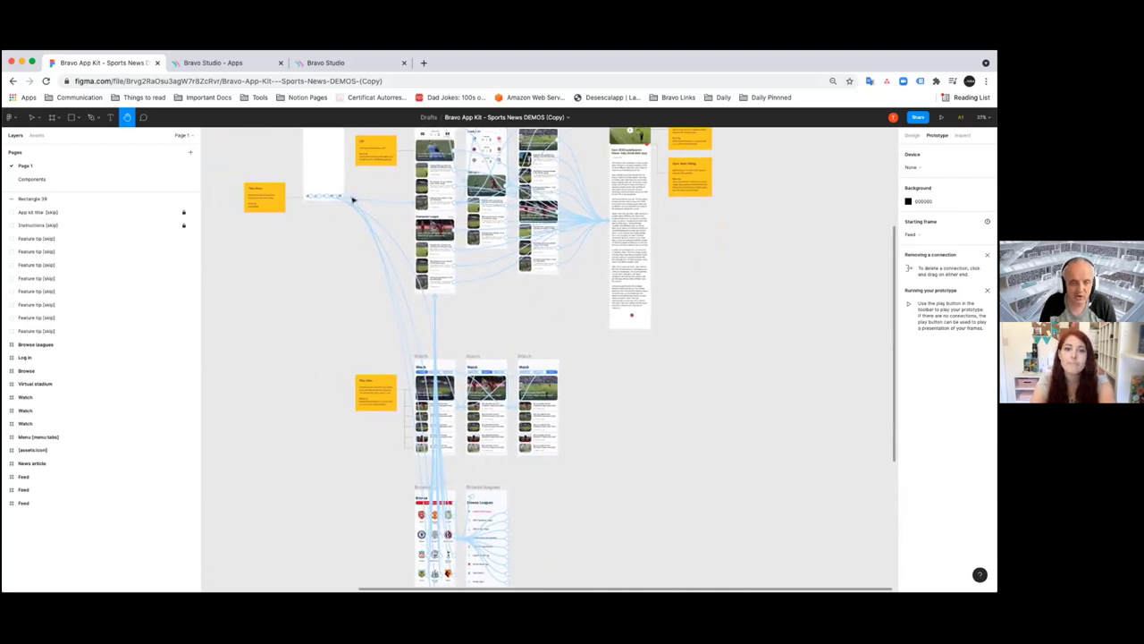
pyautogui.moveTo(377, 195); pyautogui.dragTo(521, 192)
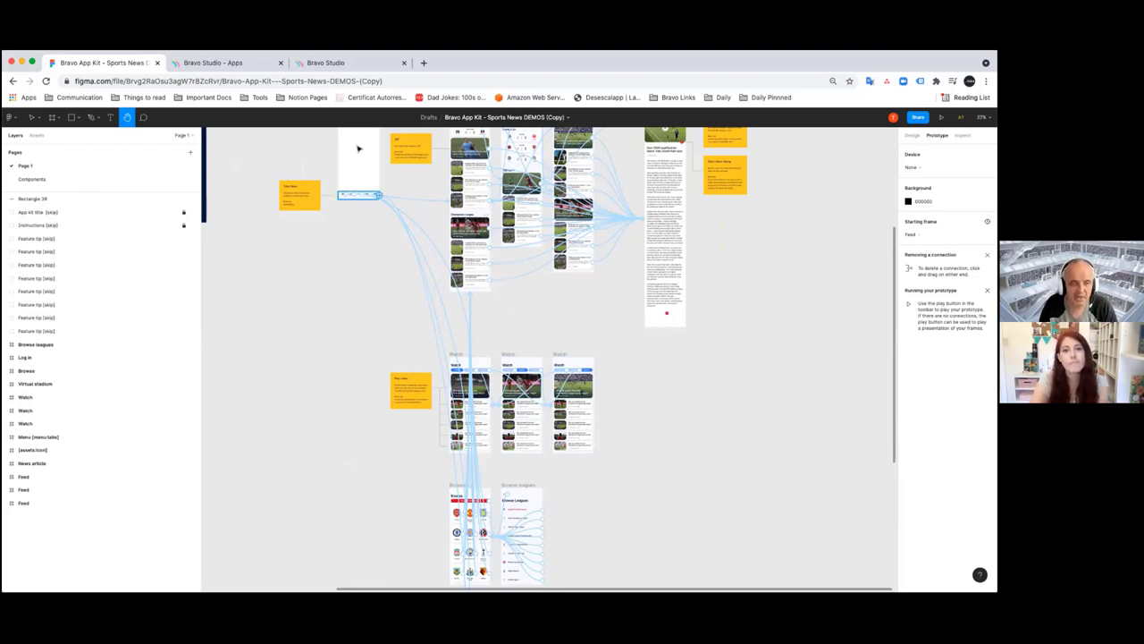
# - Create a Bravo Studio project from the link of the Sports News DEMOS (Copy) Figma file and open its publishing options
pyautogui.click(384, 81)
pyautogui.press('super+c')
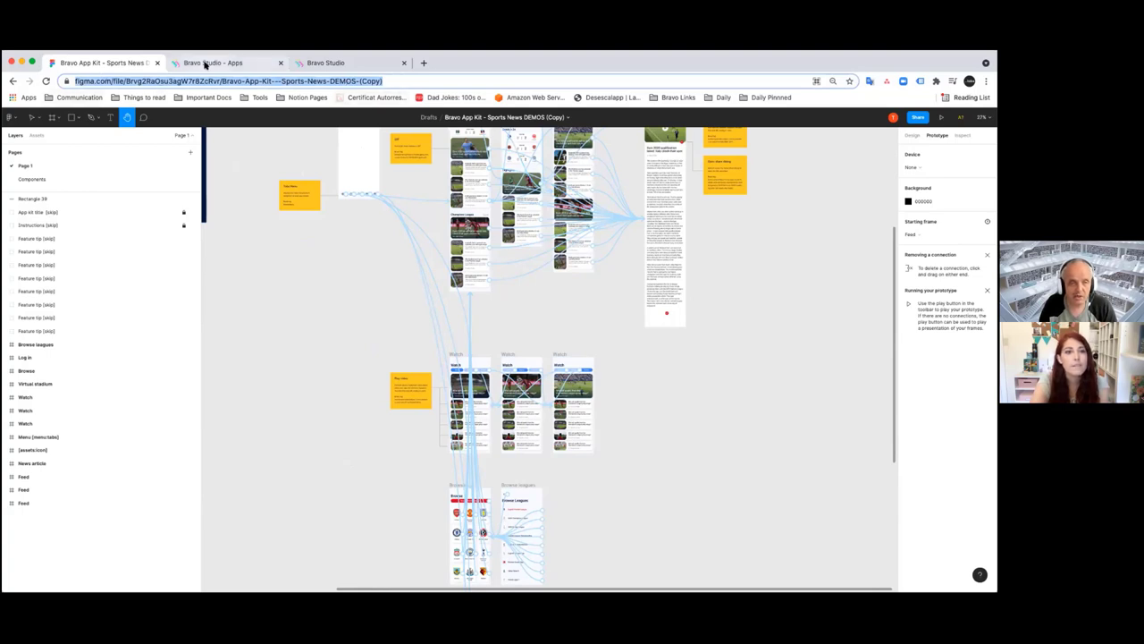
pyautogui.click(371, 66)
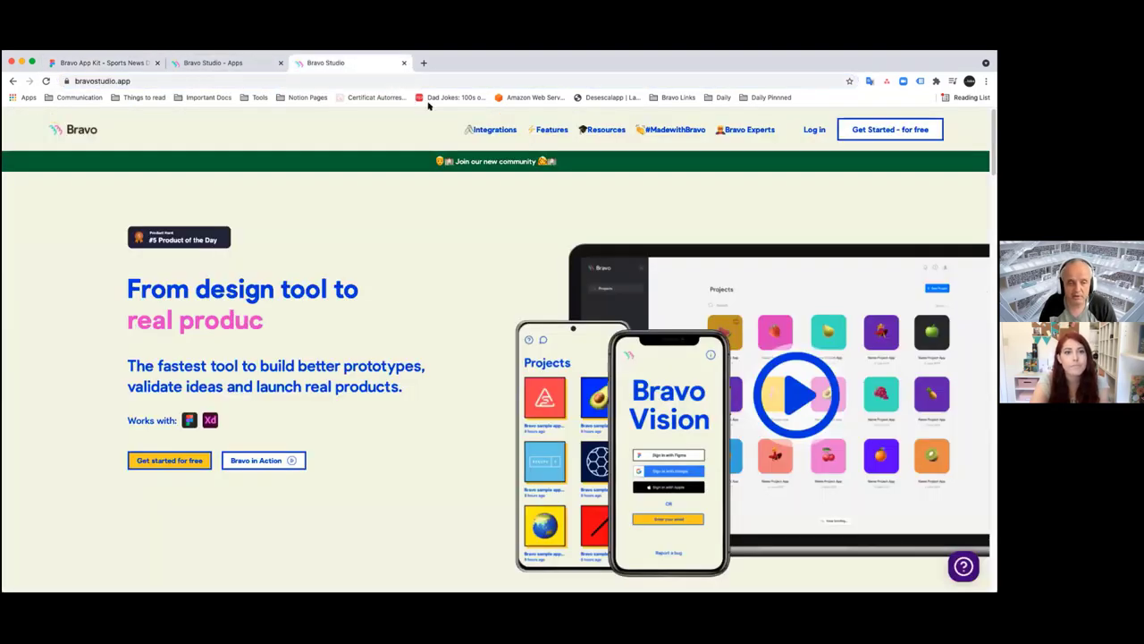
pyautogui.click(231, 65)
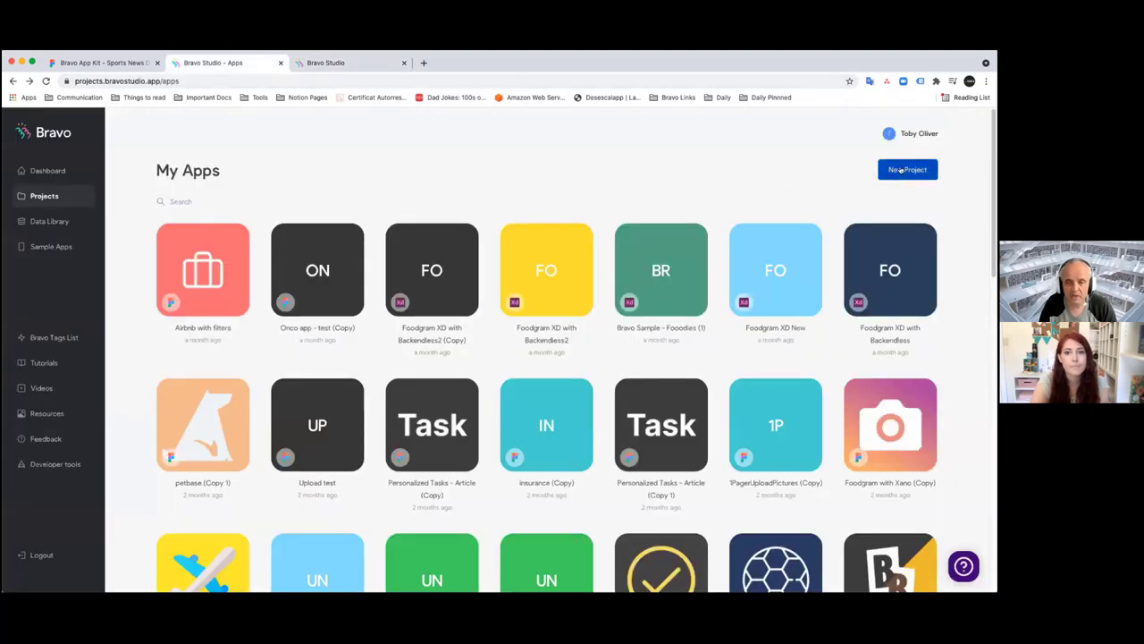
pyautogui.click(898, 170)
pyautogui.click(263, 284)
pyautogui.press('super+v')
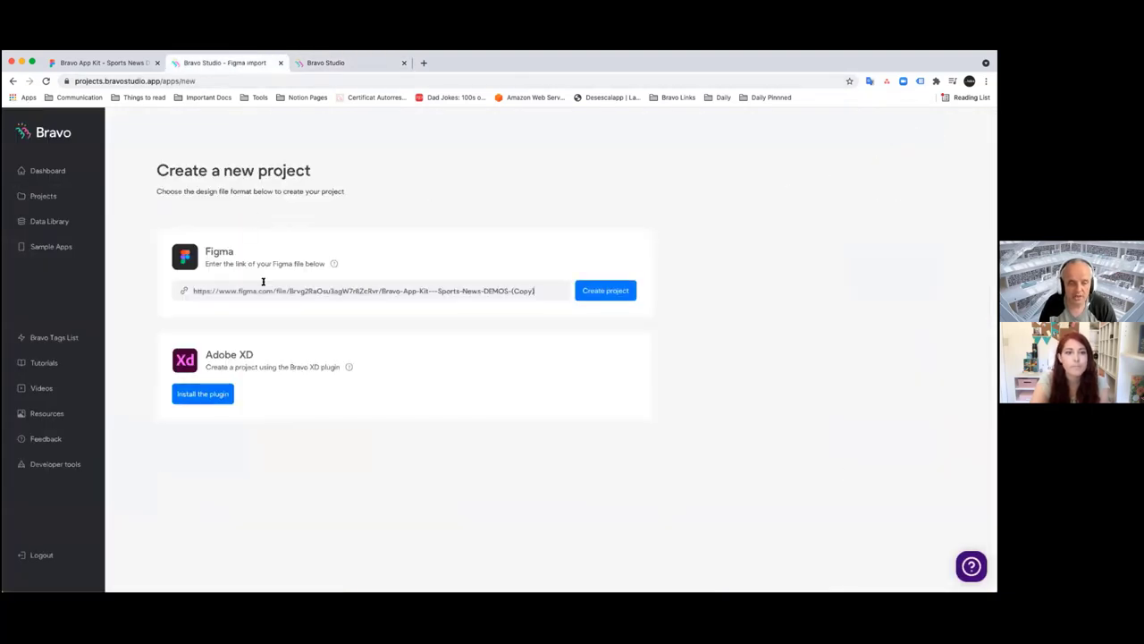
pyautogui.click(613, 290)
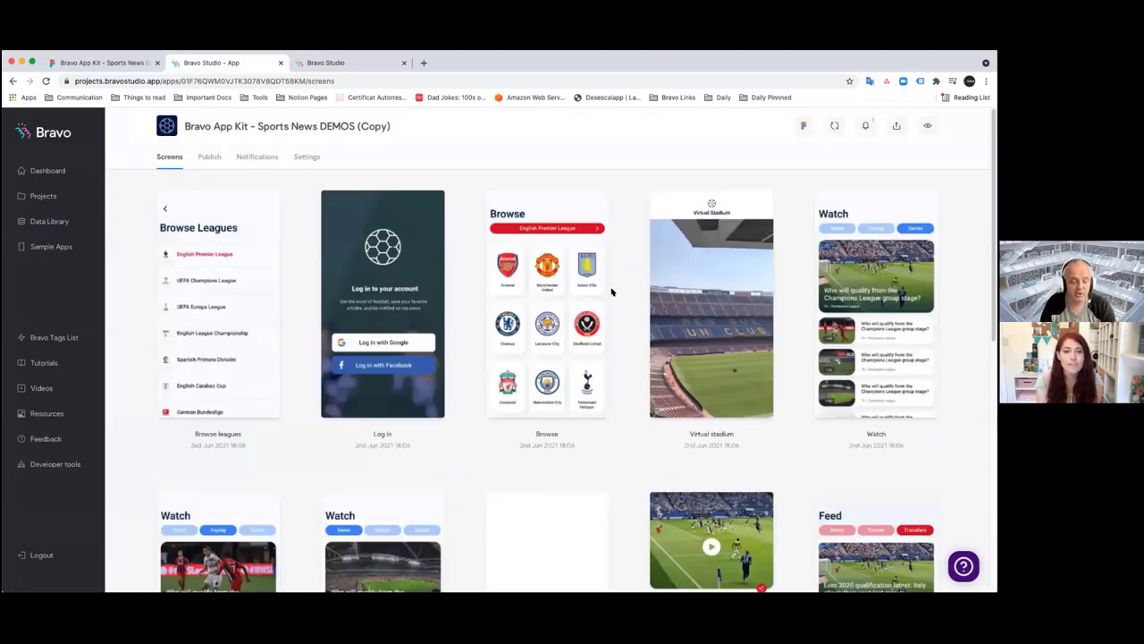
pyautogui.click(211, 158)
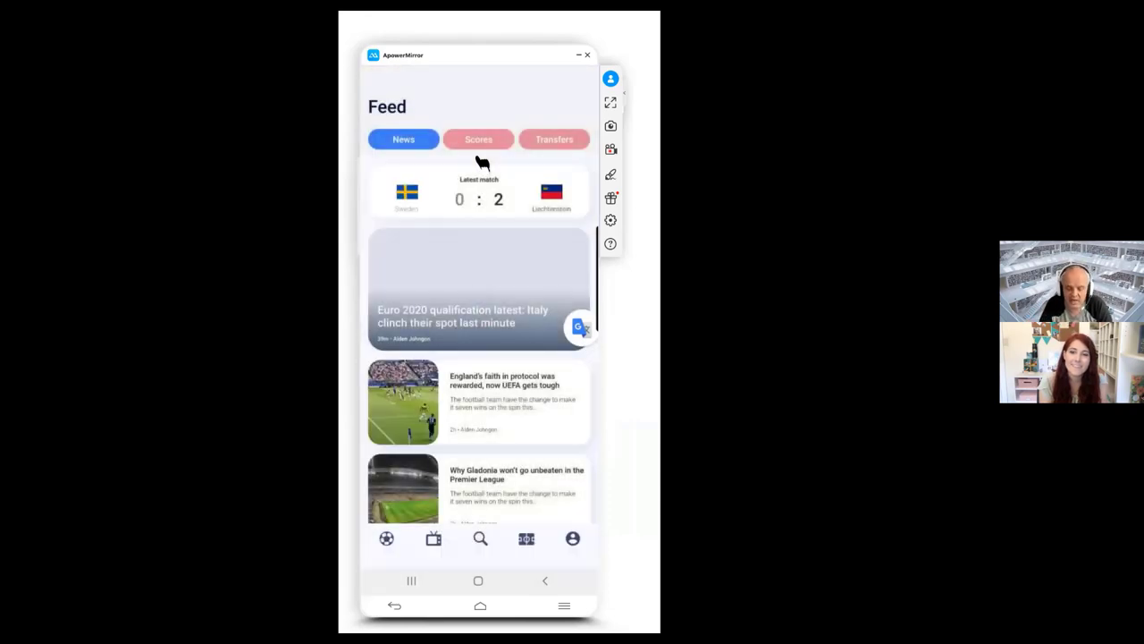
# - Browse the sports app's news feed on the mirrored phone, view an article, and return to the feed
pyautogui.scroll(-1, 482, 163)
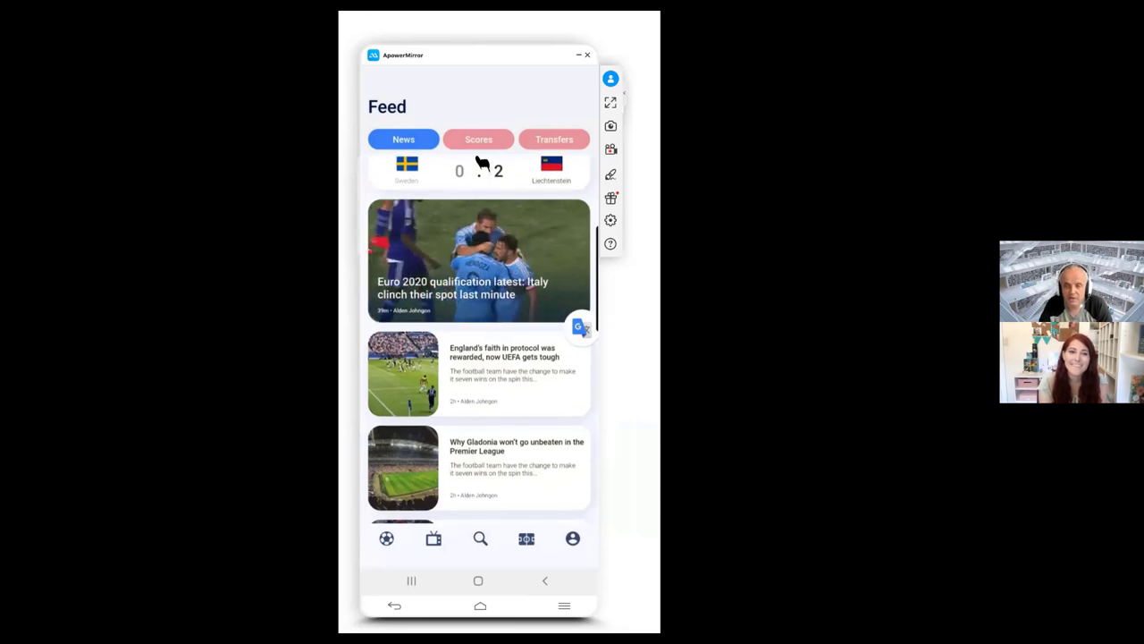
pyautogui.scroll(-4, 482, 162)
pyautogui.scroll(-10, 482, 163)
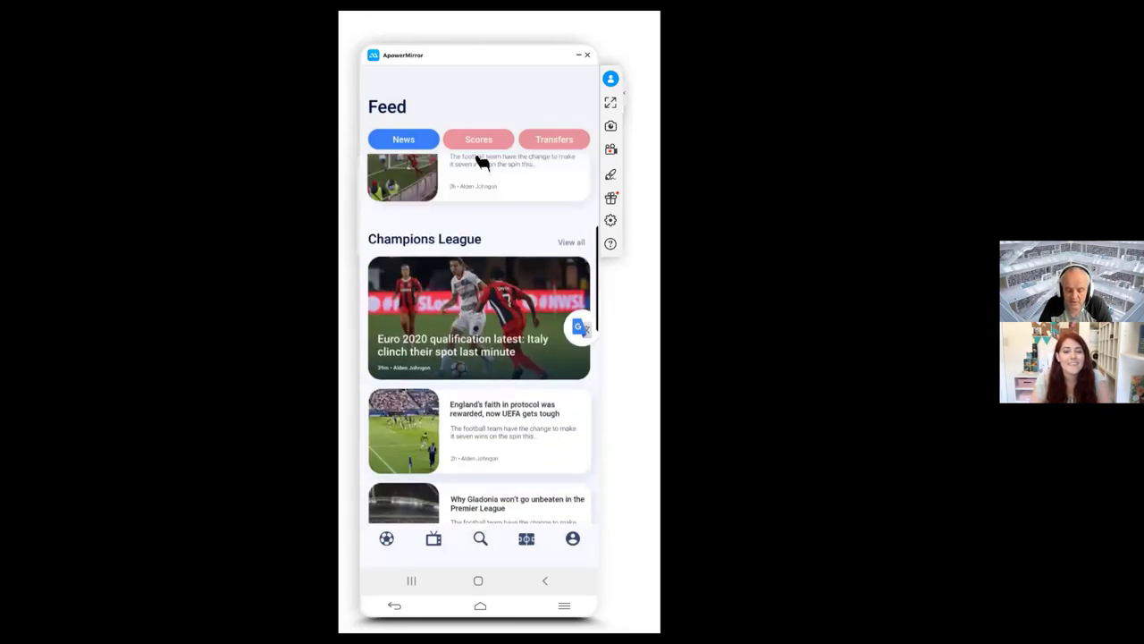
pyautogui.click(479, 159)
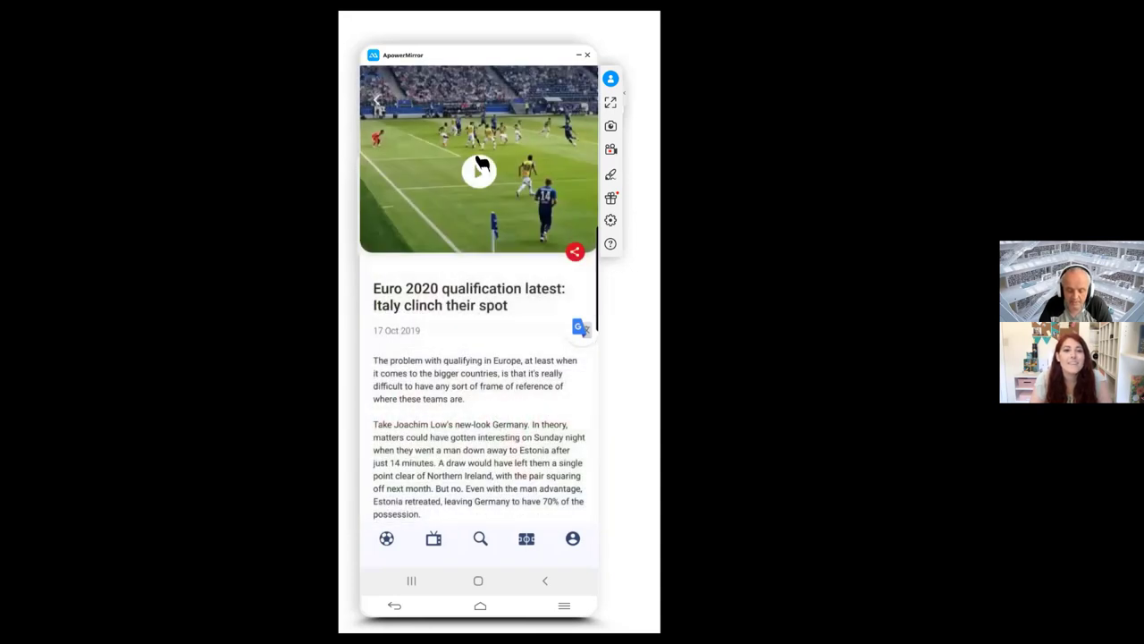
pyautogui.rightClick(481, 165)
pyautogui.scroll(-3, 482, 166)
pyautogui.scroll(-1, 481, 166)
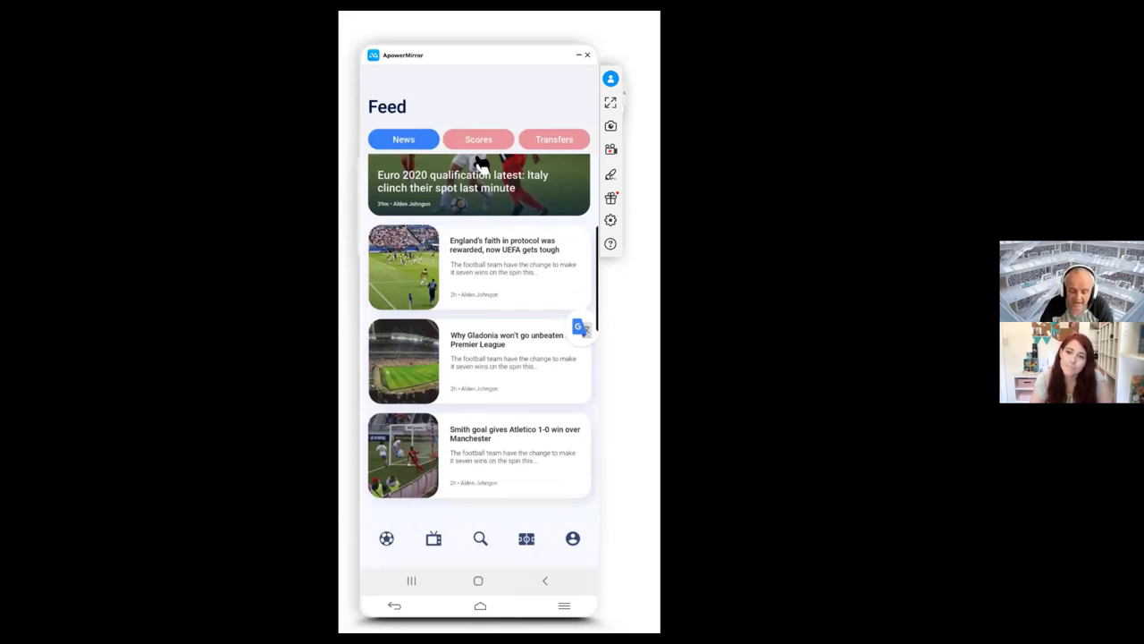
pyautogui.rightClick(480, 166)
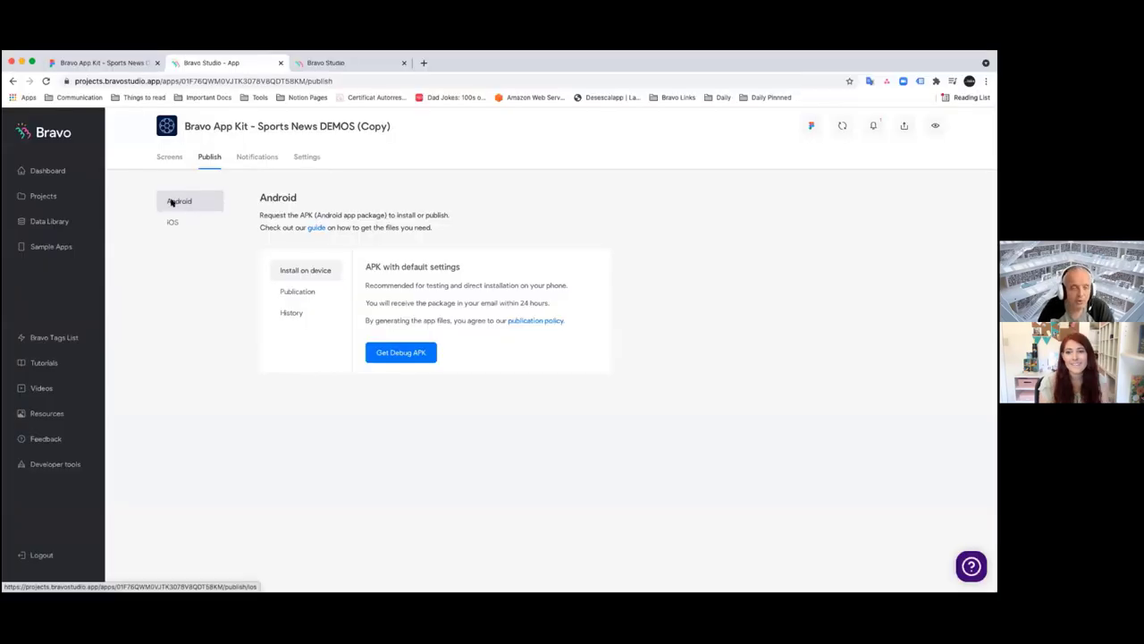
# - Open the Data Library in Bravo Studio and look through its existing collections
pyautogui.click(47, 224)
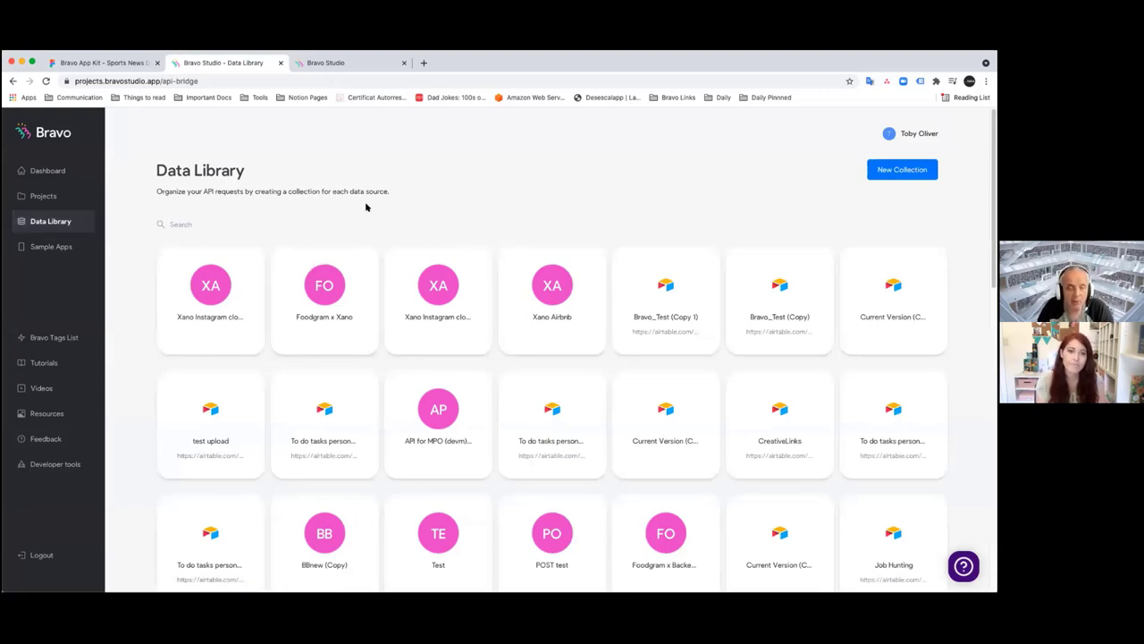
pyautogui.scroll(-4, 543, 230)
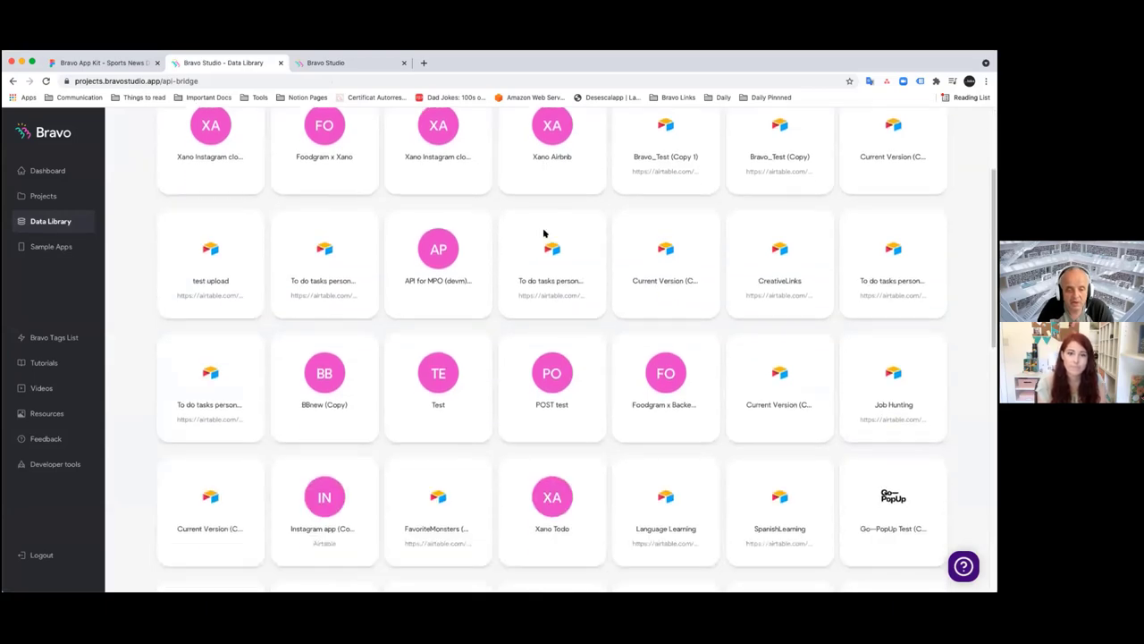
pyautogui.scroll(-7, 543, 234)
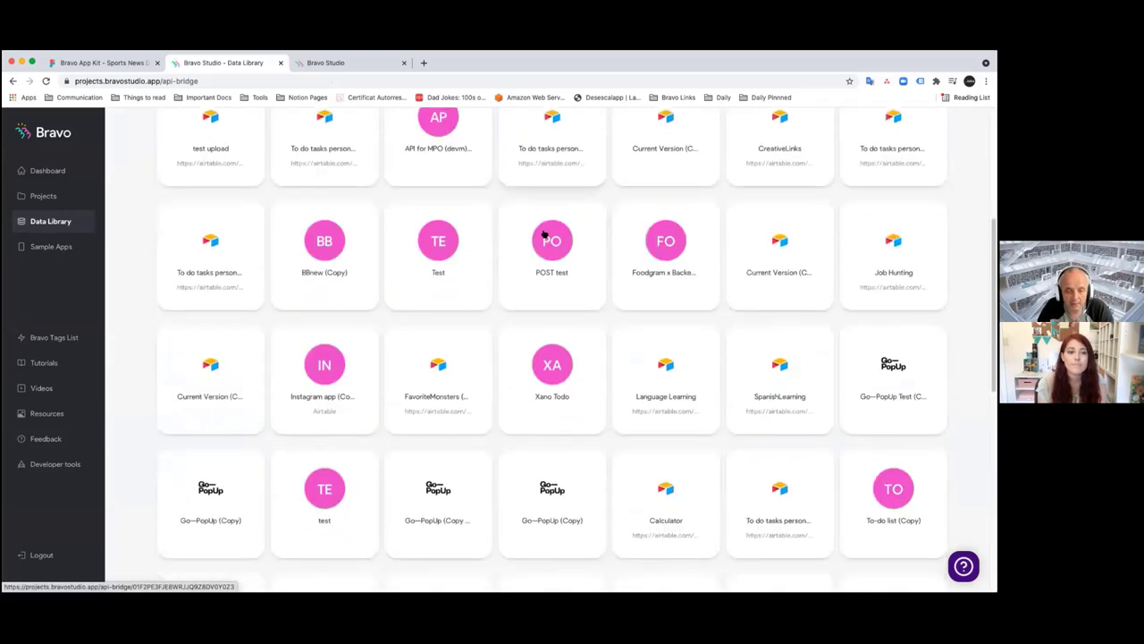
pyautogui.scroll(-8, 543, 233)
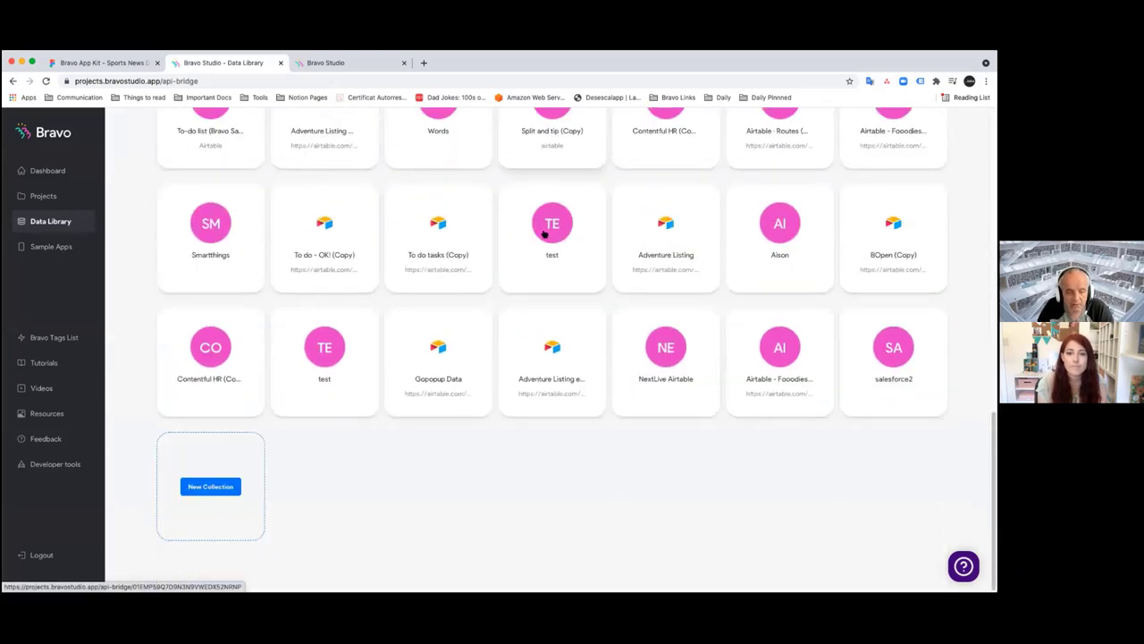
pyautogui.scroll(10, 593, 238)
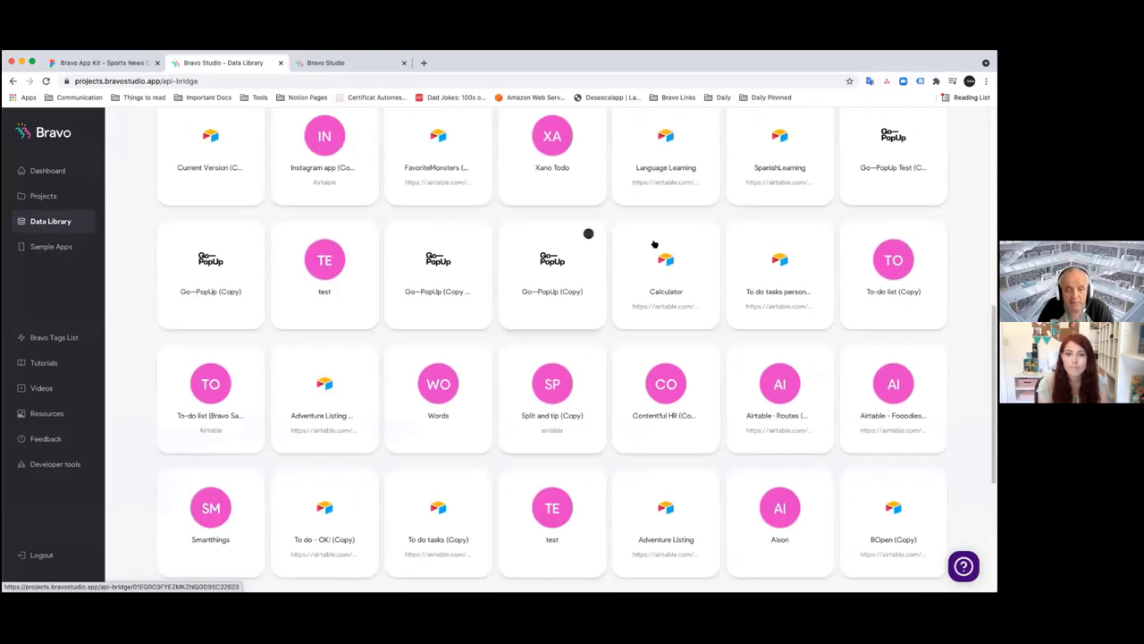
pyautogui.scroll(5, 830, 208)
# - View the Airtable Wizard's base share link form for a new collection and close it without creating one
pyautogui.click(902, 169)
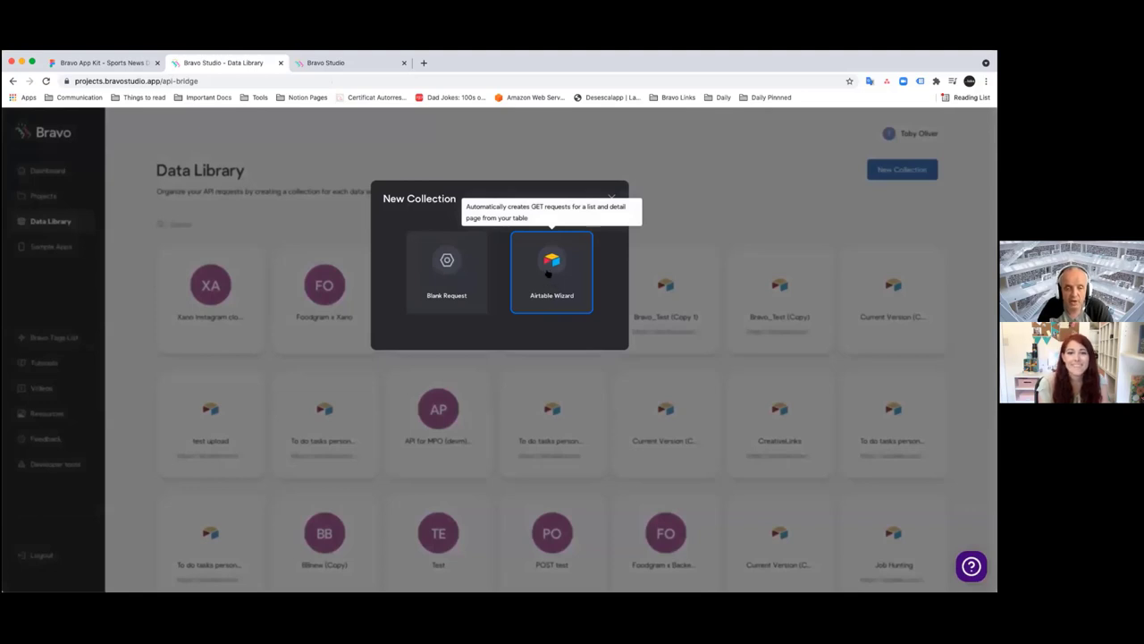
pyautogui.click(548, 274)
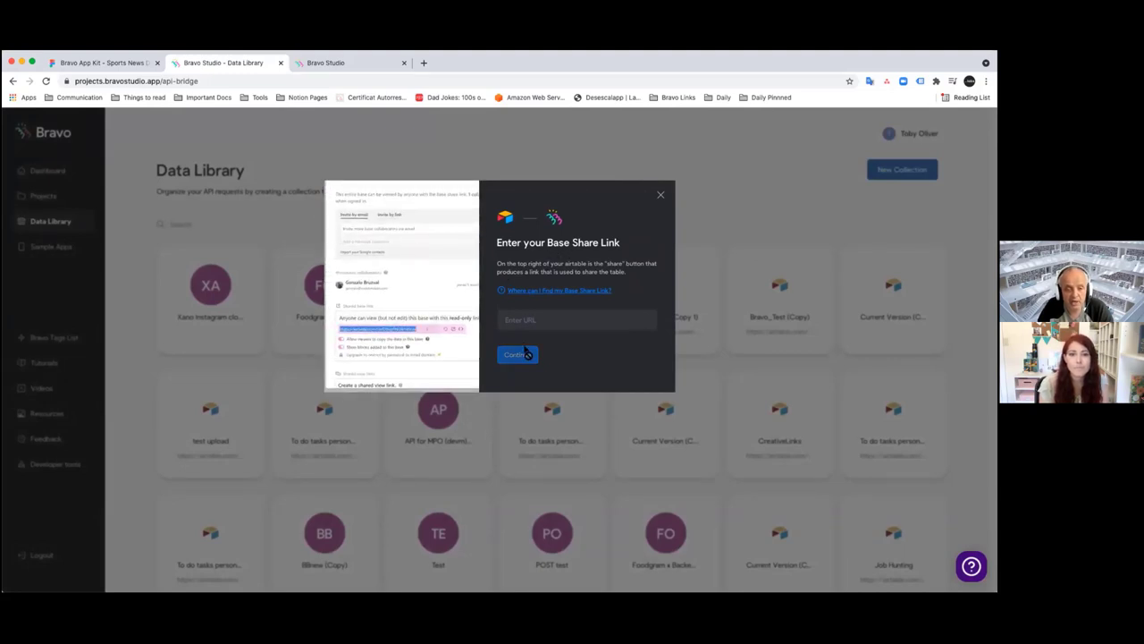
pyautogui.click(660, 196)
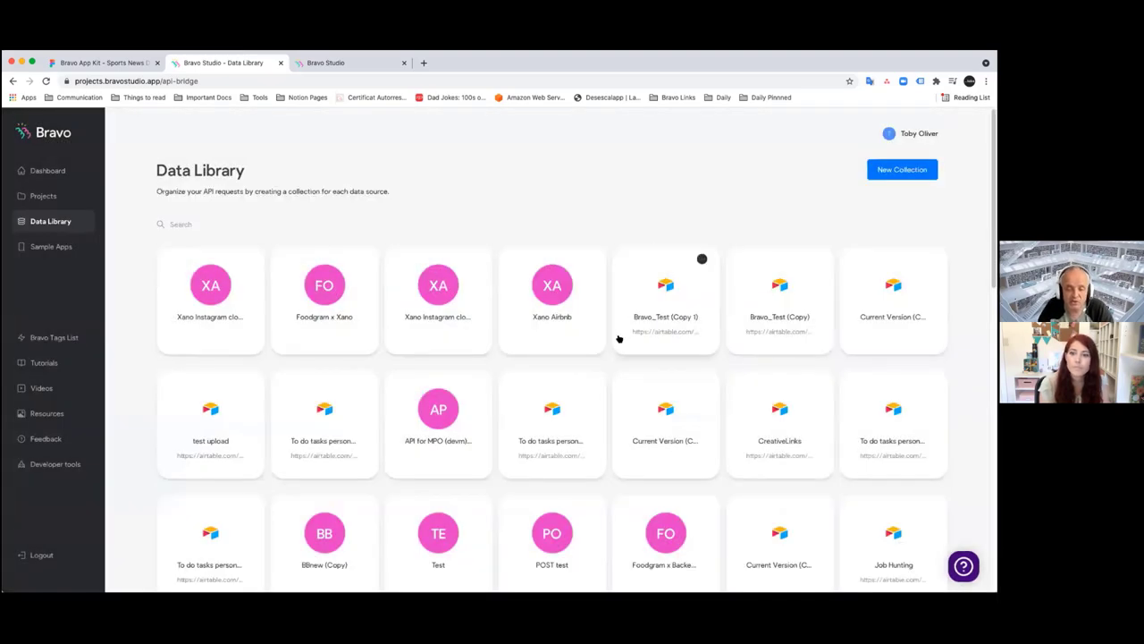
# - Open the Adventure Listing extra collection and examine the received data fields of its Adventures - List request
pyautogui.scroll(-3, 617, 339)
pyautogui.scroll(-5, 618, 339)
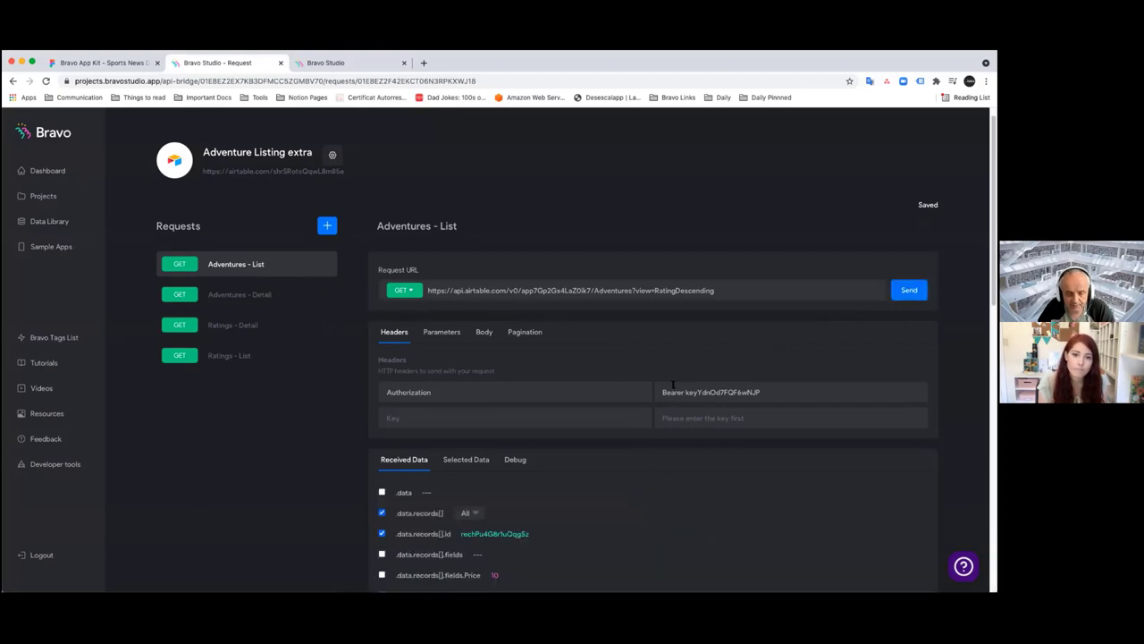
pyautogui.scroll(-5, 673, 383)
pyautogui.scroll(-5, 537, 369)
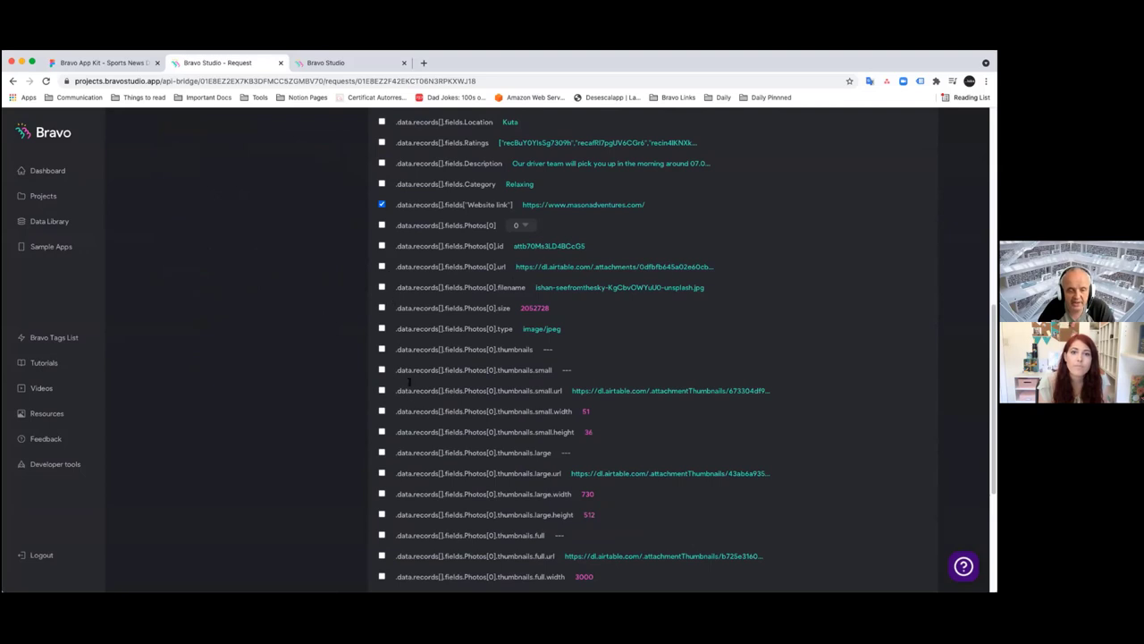
pyautogui.scroll(10, 385, 402)
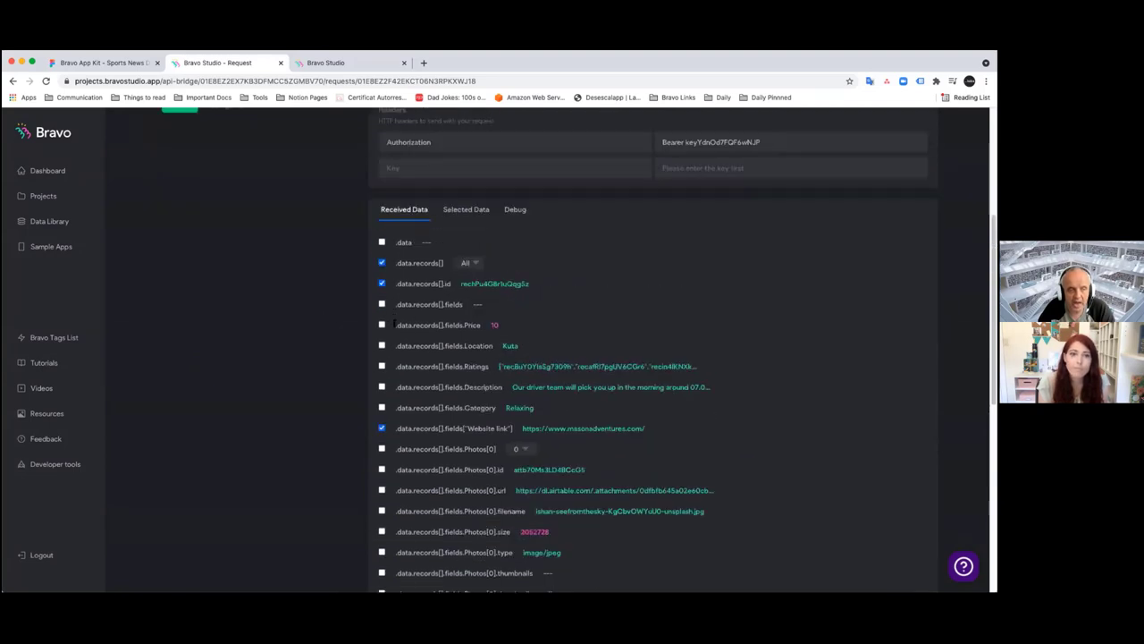
# - Search the projects for "adventure" and open the data bindings of the Adventure list screen in the second Adventure Rating project
pyautogui.click(45, 197)
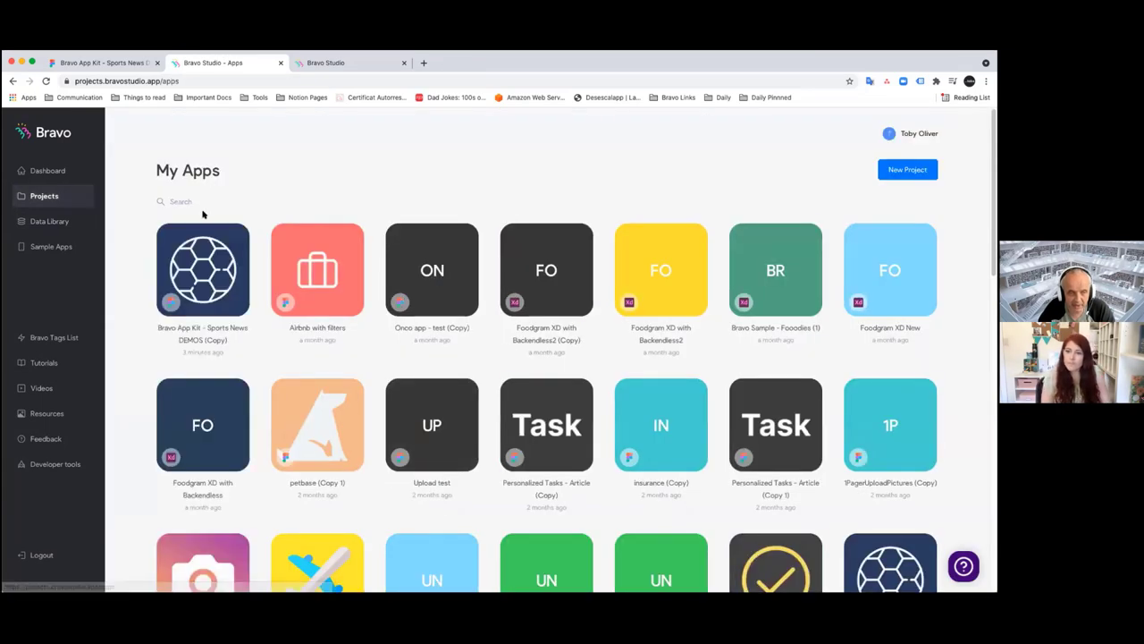
pyautogui.write('adventure')
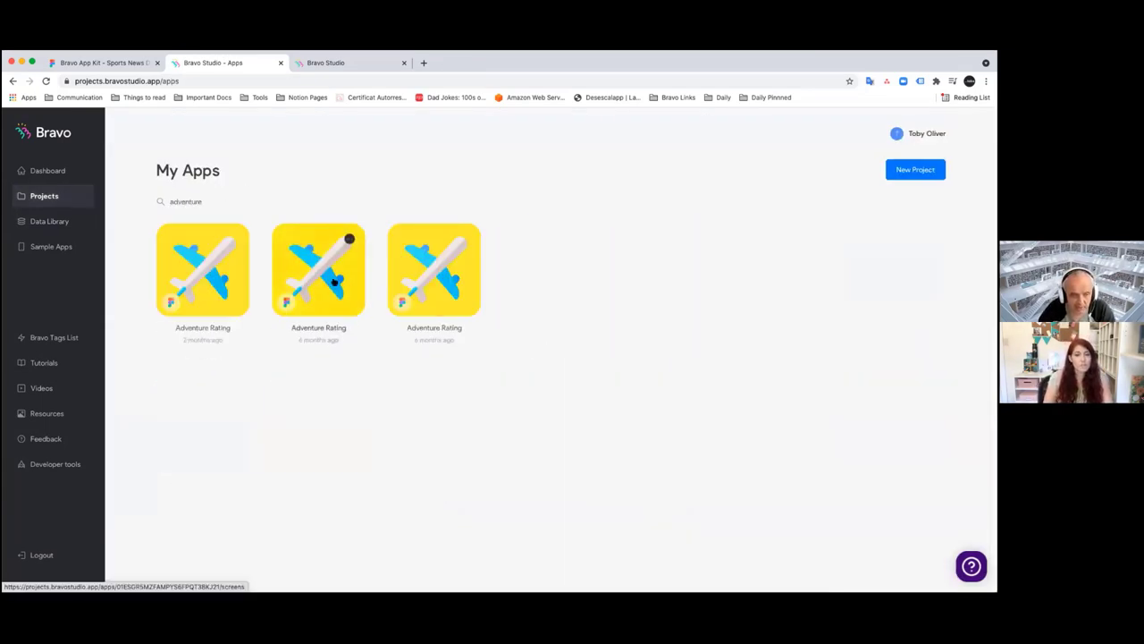
pyautogui.click(331, 285)
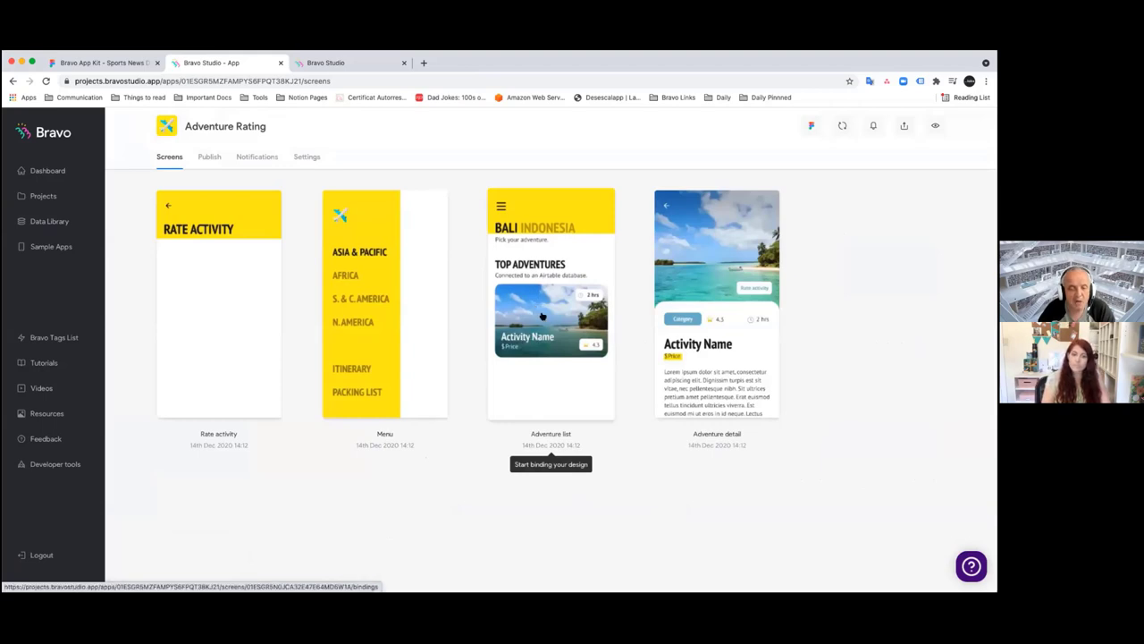
pyautogui.click(556, 330)
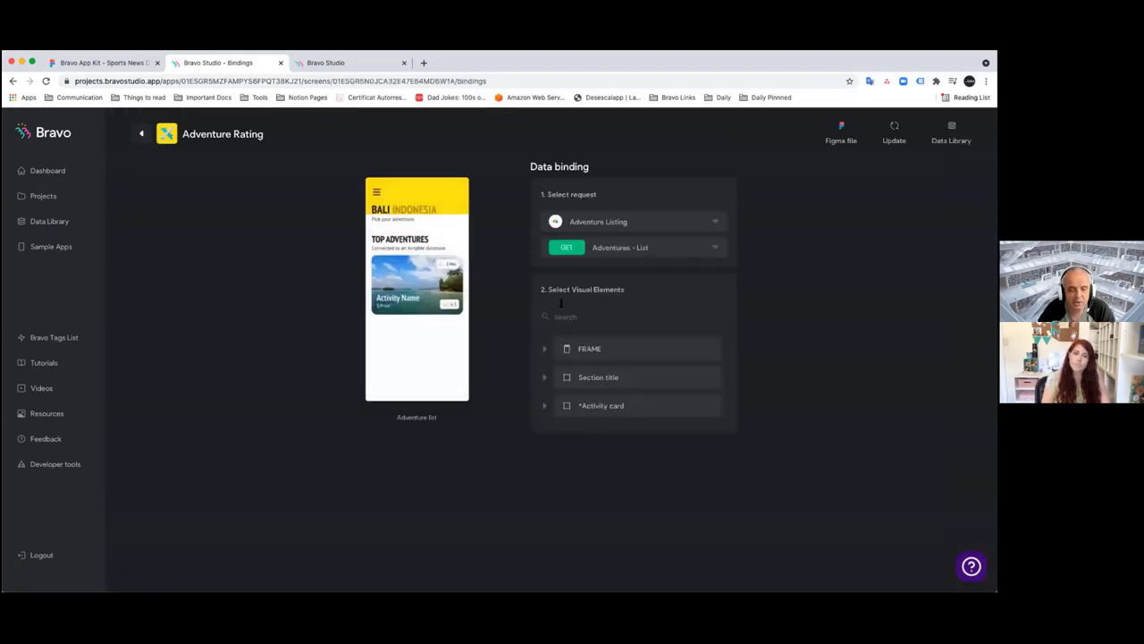
# - Expand the *Activity card element, select its *Main image, and look through the data fields available for binding
pyautogui.click(590, 405)
pyautogui.click(555, 434)
pyautogui.click(863, 283)
pyautogui.scroll(-10, 869, 357)
pyautogui.scroll(-2, 870, 374)
pyautogui.scroll(4, 872, 358)
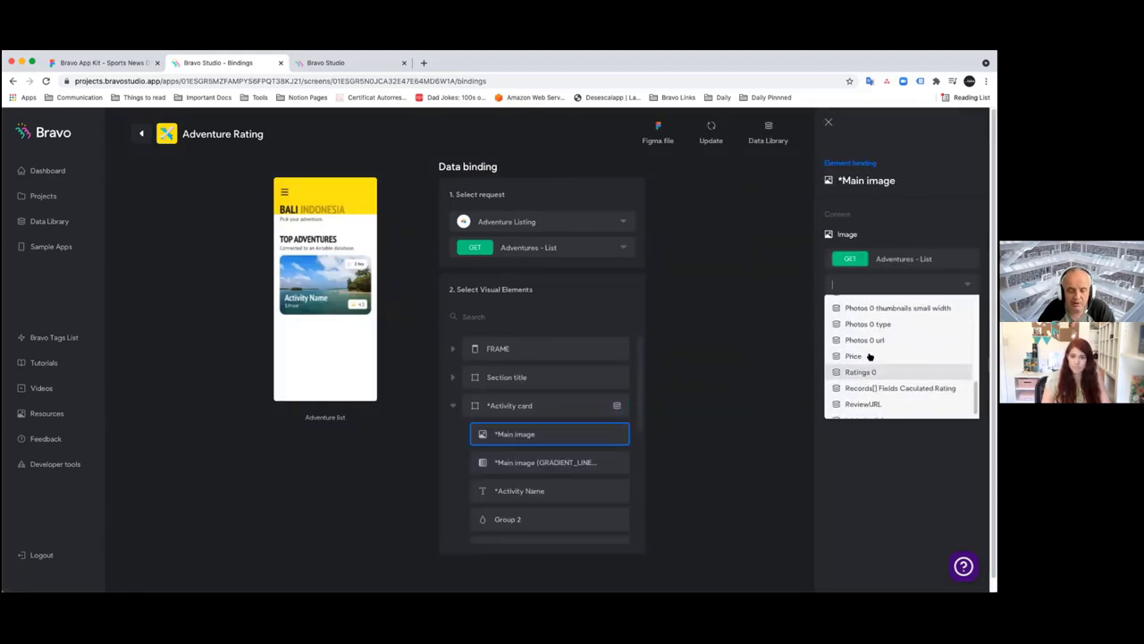
pyautogui.scroll(3, 874, 335)
pyautogui.scroll(1, 874, 334)
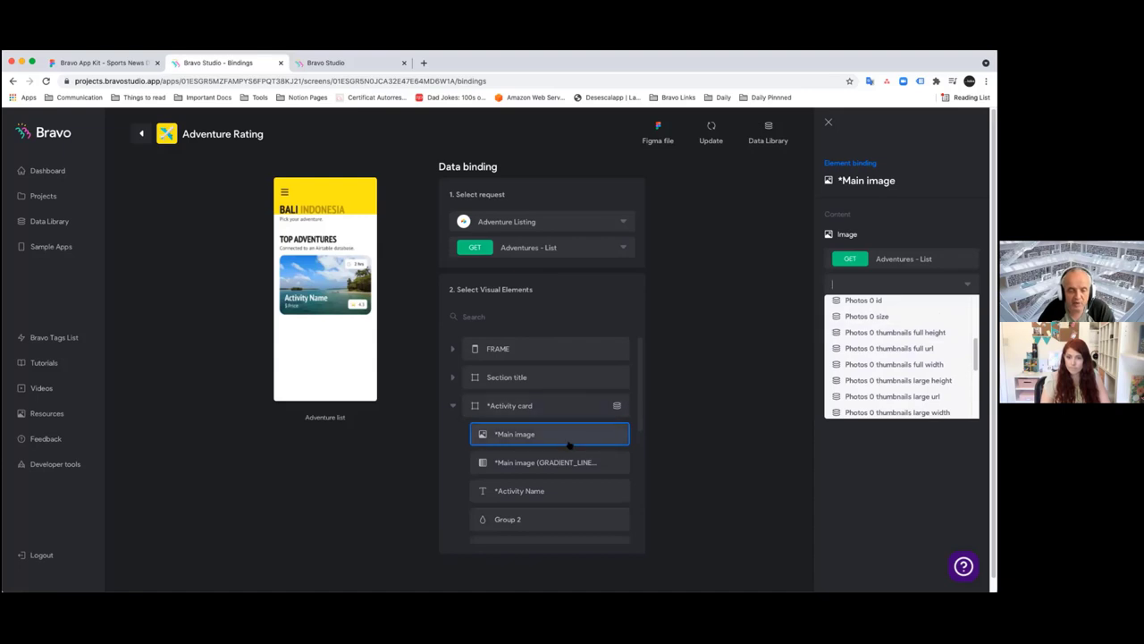
pyautogui.scroll(-1, 554, 471)
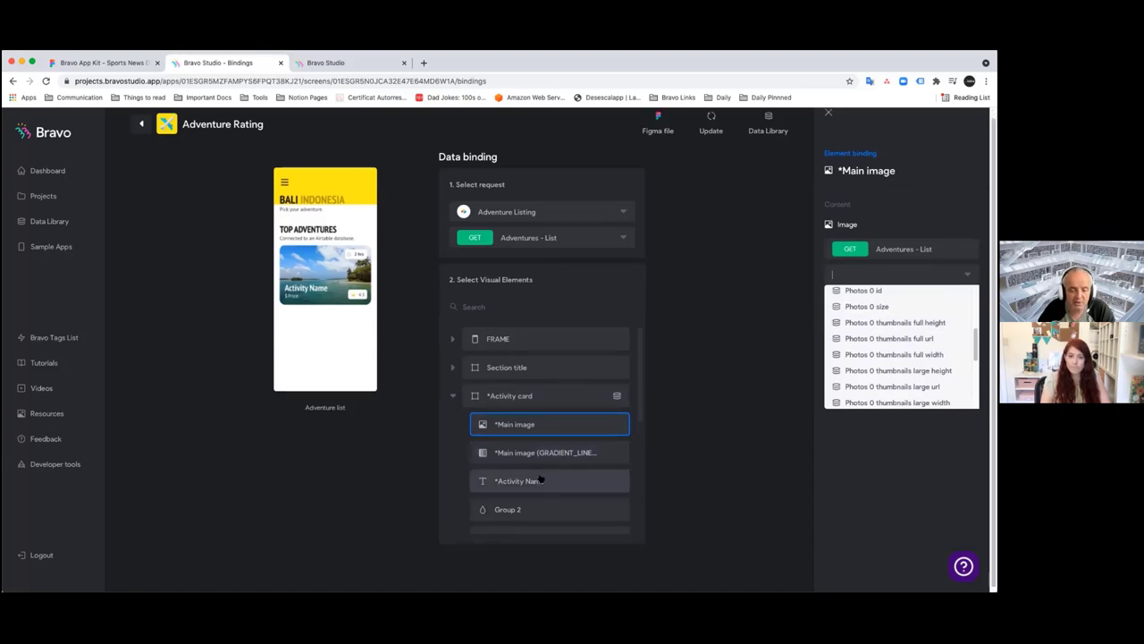
# - Close the *Main image element binding without choosing a data field and switch to the other Bravo Studio browser tab
pyautogui.click(400, 423)
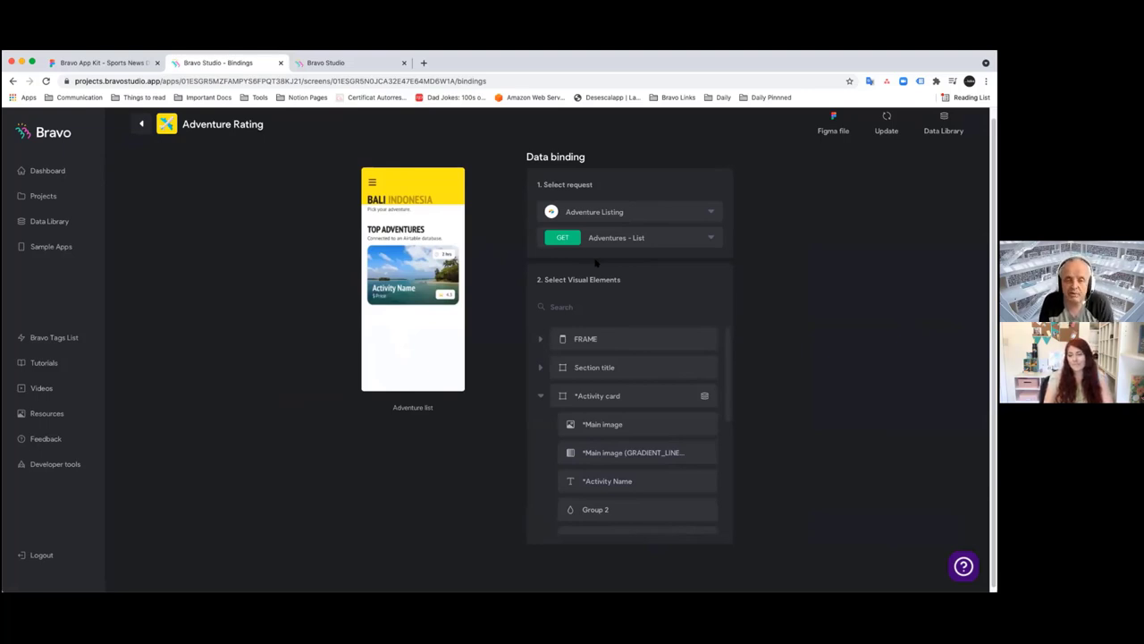
pyautogui.click(341, 59)
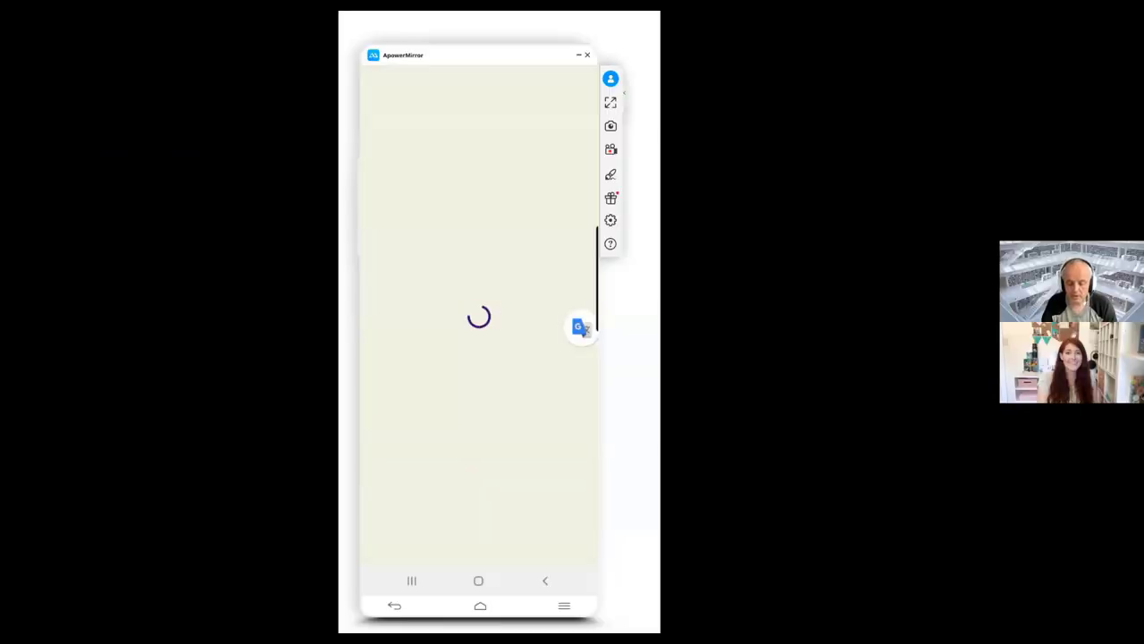
# - Switch to the phone mirrored in ApowerMirror and look through the FOODgram feed's posts, returning to the newest one
pyautogui.scroll(-2, 478, 339)
pyautogui.scroll(-10, 478, 345)
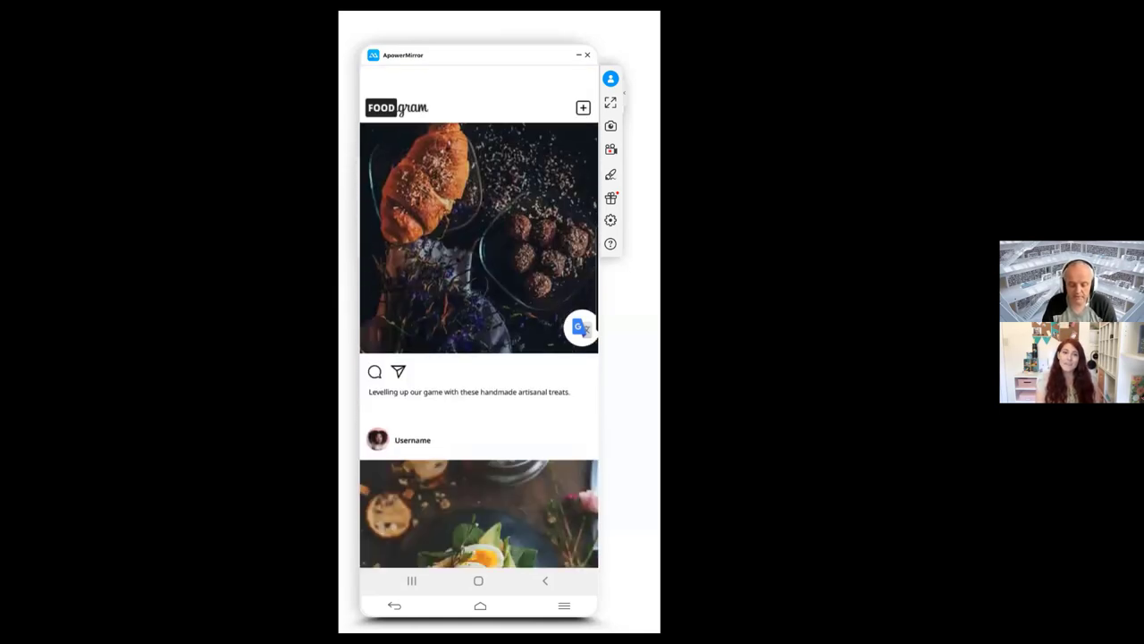
pyautogui.scroll(-5, 478, 345)
pyautogui.scroll(7, 478, 345)
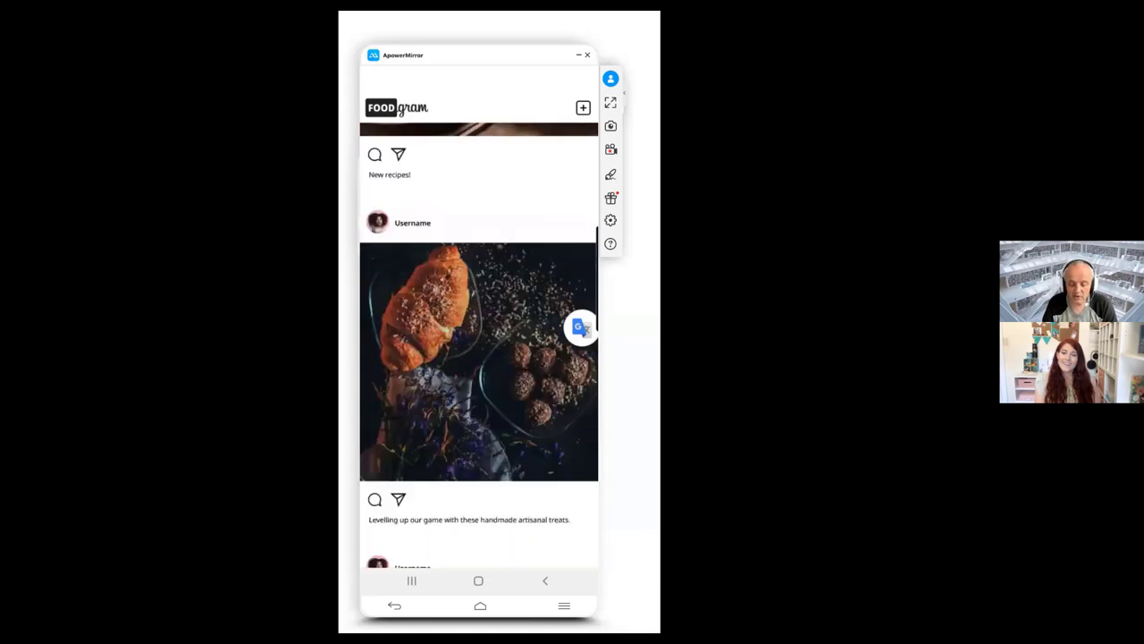
pyautogui.scroll(5, 478, 345)
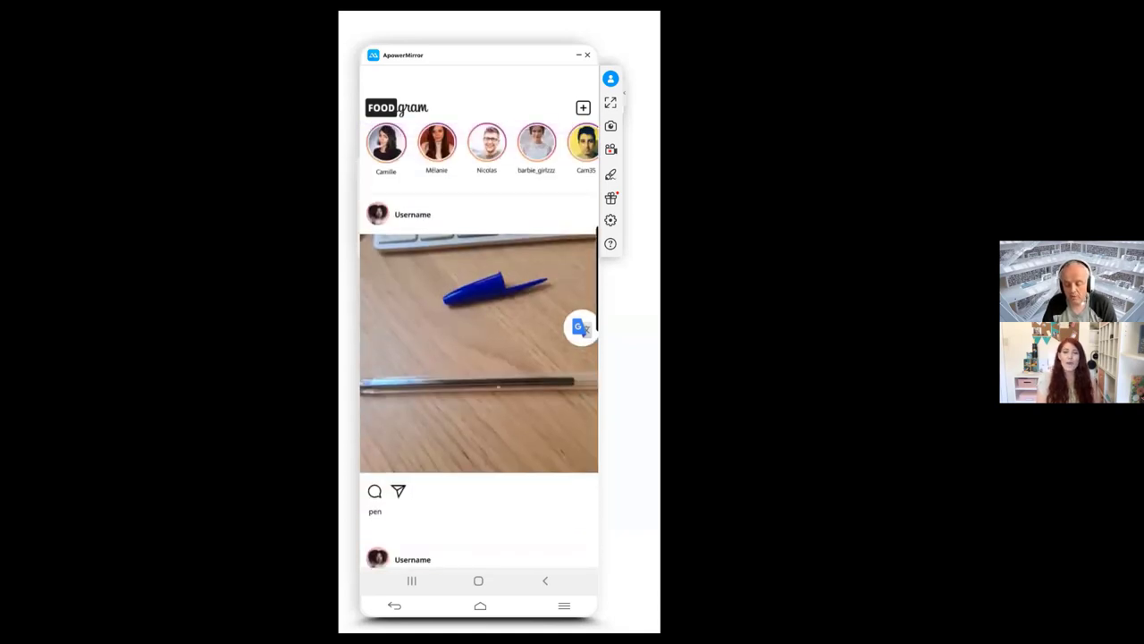
# - Create and upload a new FOODgram post with a freshly taken photo of the computer mouse and the caption "mouse"
pyautogui.click(583, 108)
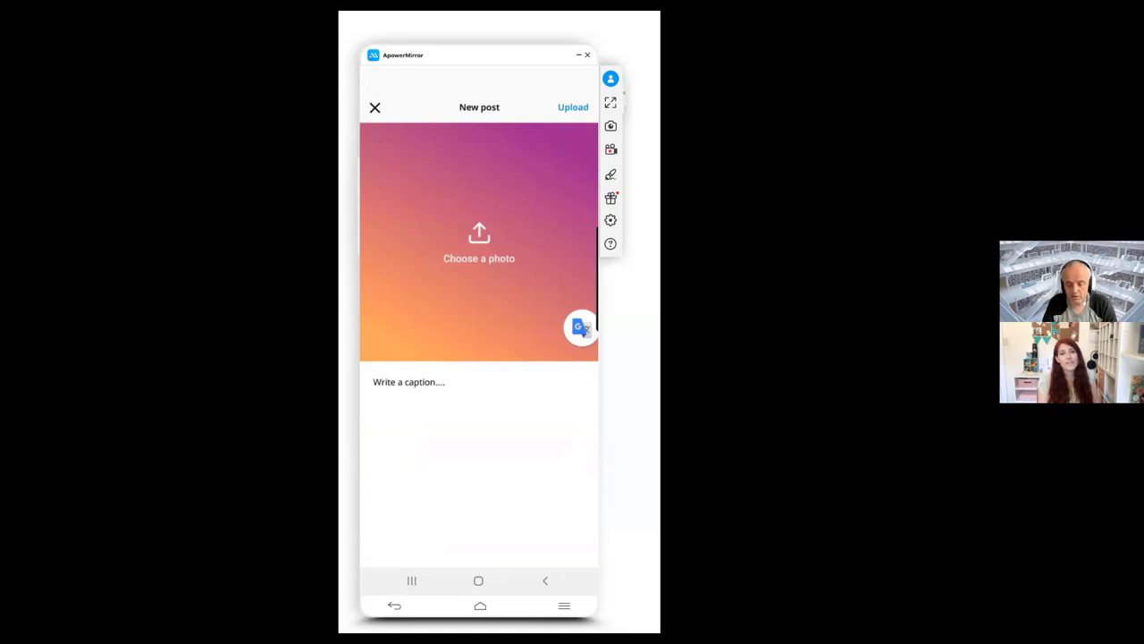
pyautogui.click(478, 246)
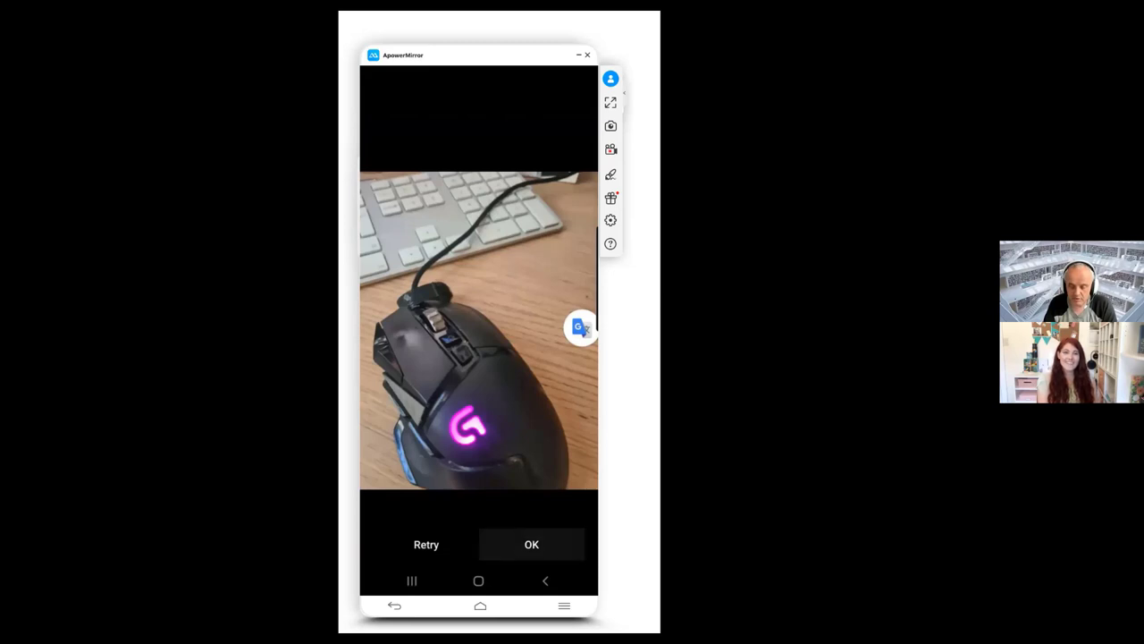
pyautogui.click(408, 382)
pyautogui.write('mouse')
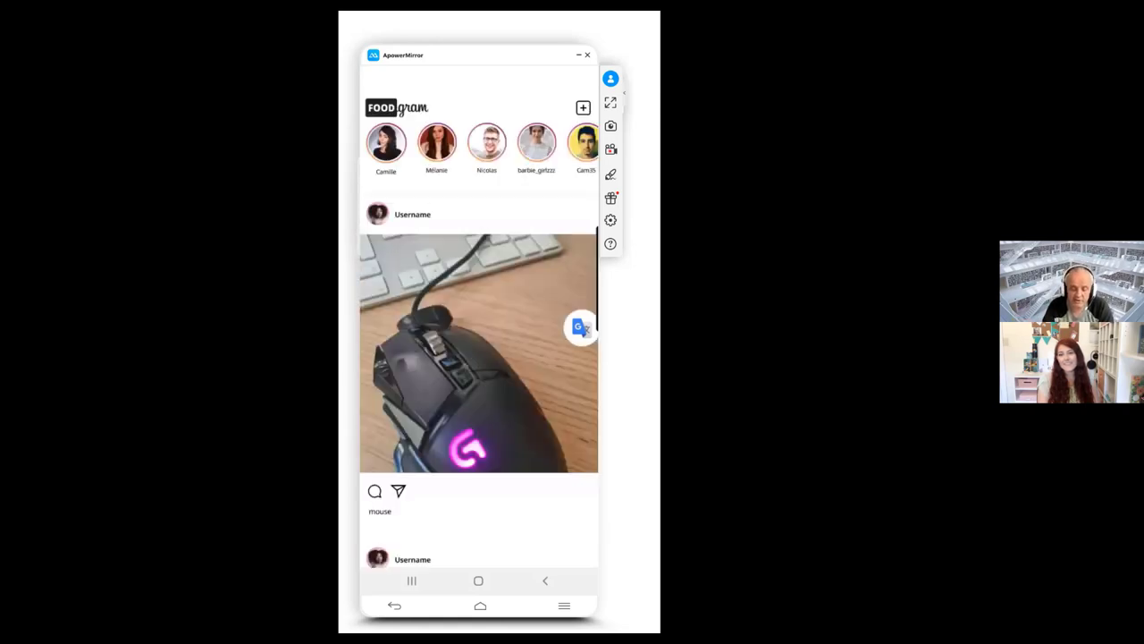
# - Review the older posts below the new mouse post in the FOODgram feed and return to the feed's start
pyautogui.scroll(-5, 479, 345)
pyautogui.scroll(-5, 479, 345)
pyautogui.scroll(-8, 479, 345)
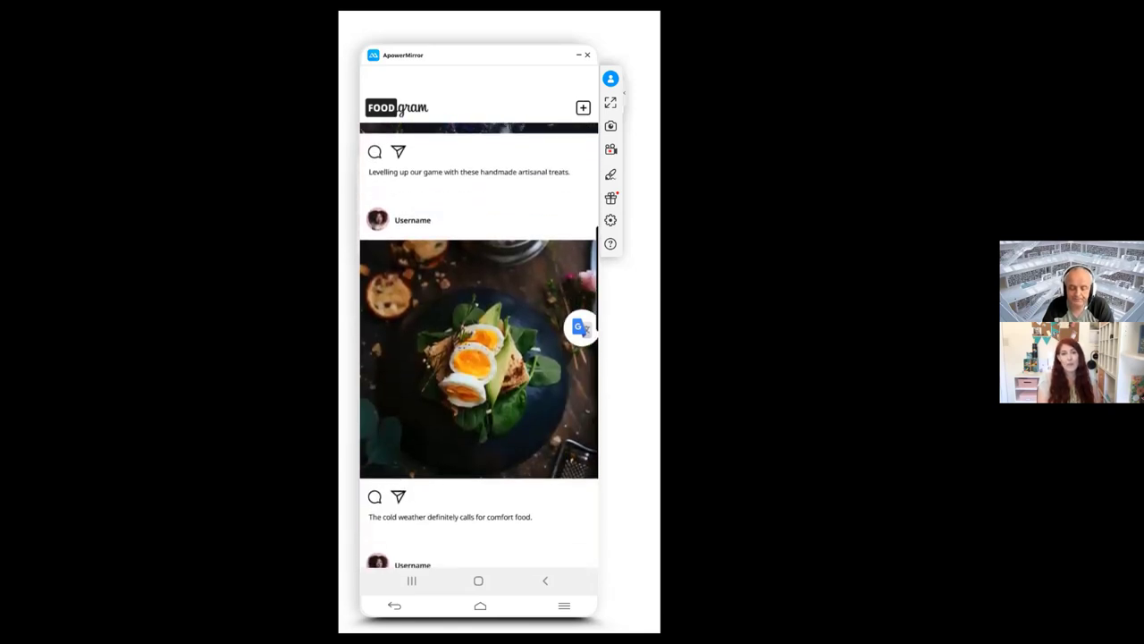
pyautogui.scroll(10, 479, 345)
pyautogui.scroll(3, 523, 92)
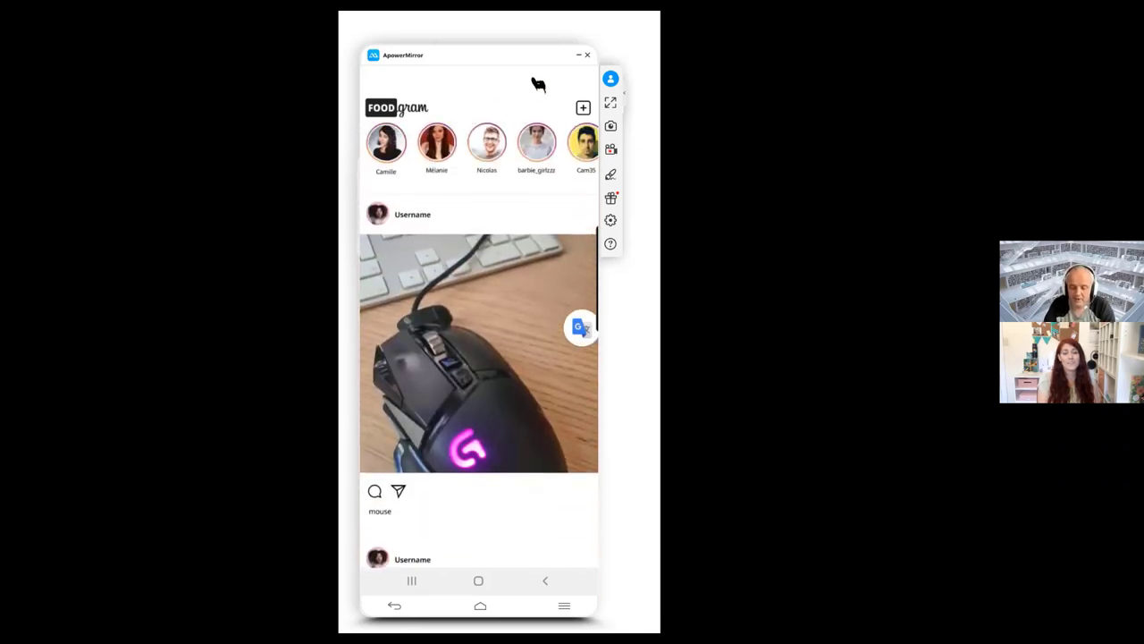